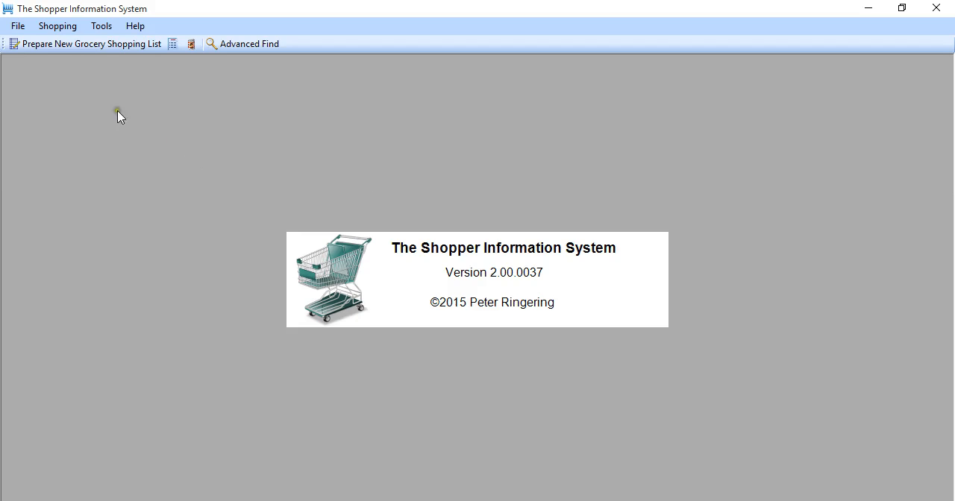
- Start preparing a new grocery shopping list and create a new item for the first row, described as Milk and priced $2.49
click(88, 45)
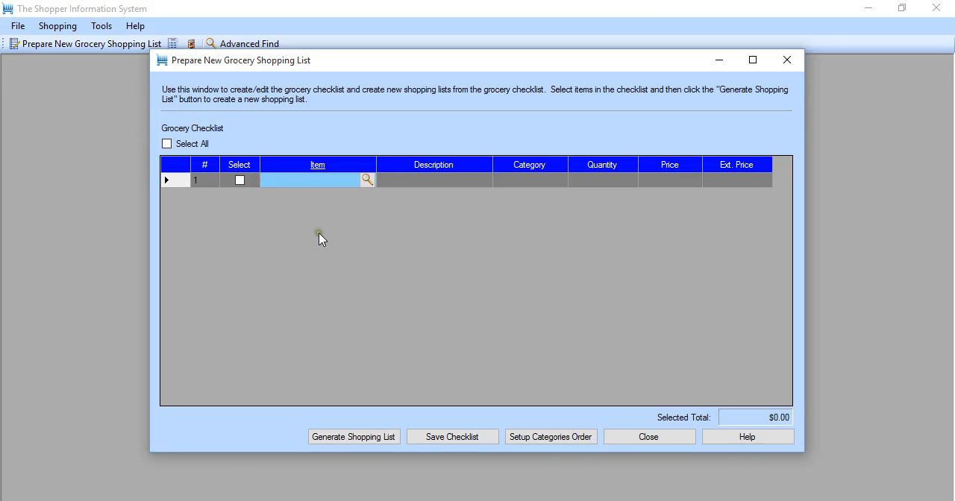
click(368, 181)
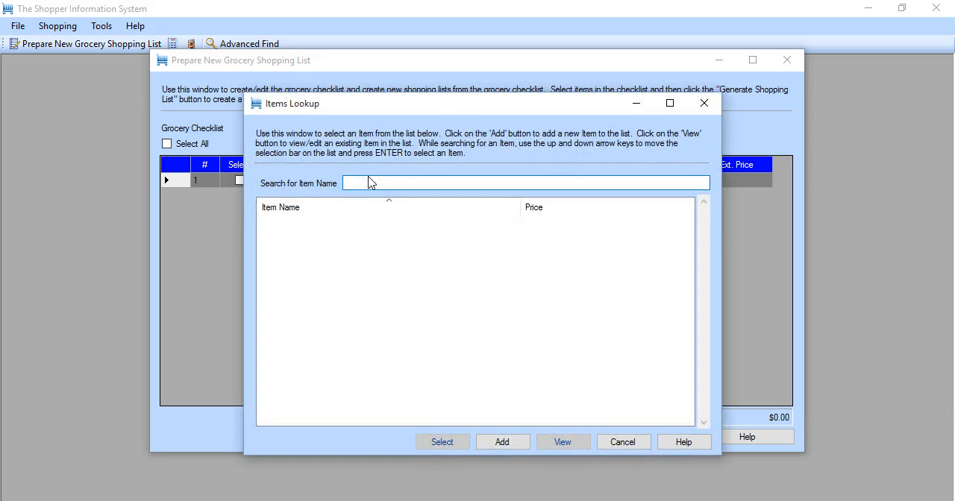
click(502, 443)
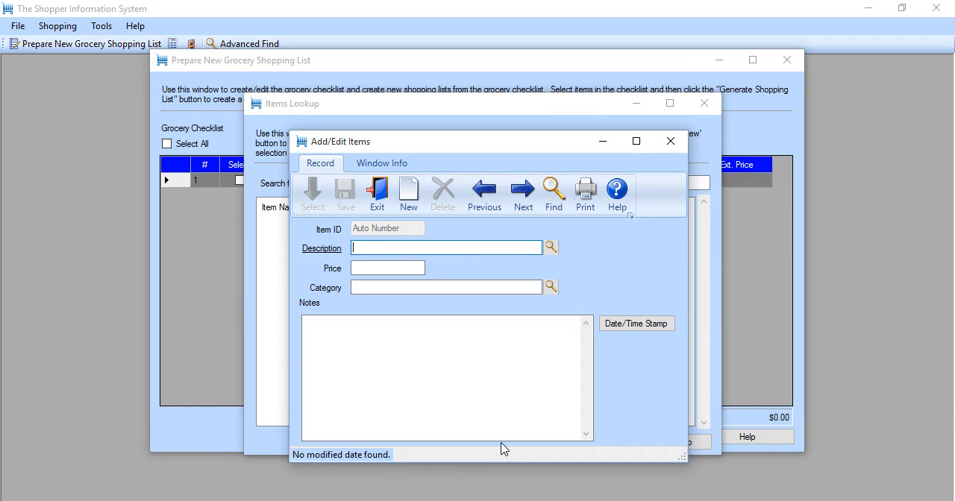
text(Milk)
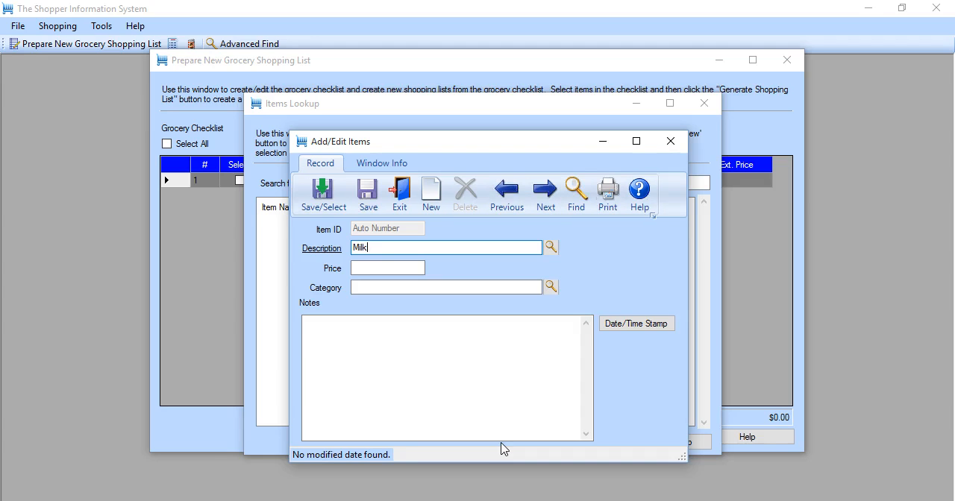
key(Tab)
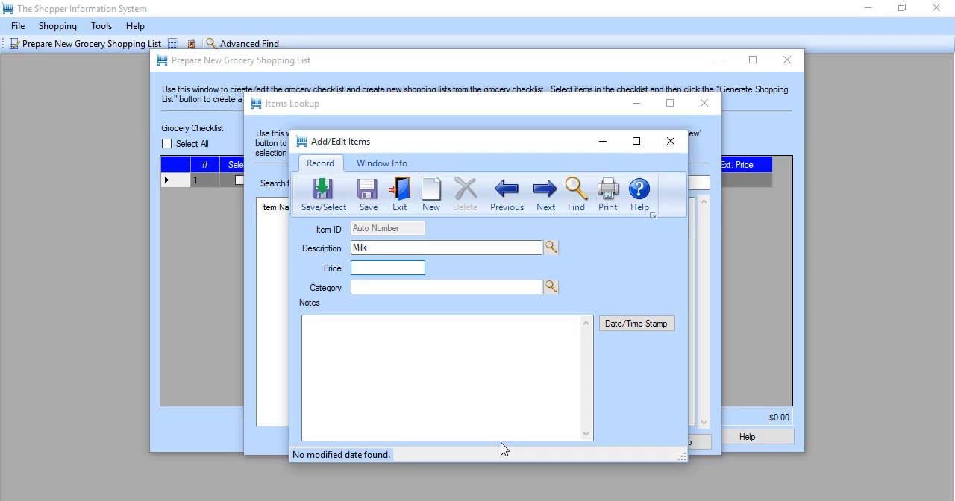
text($2)
text(.45)
key(Tab)
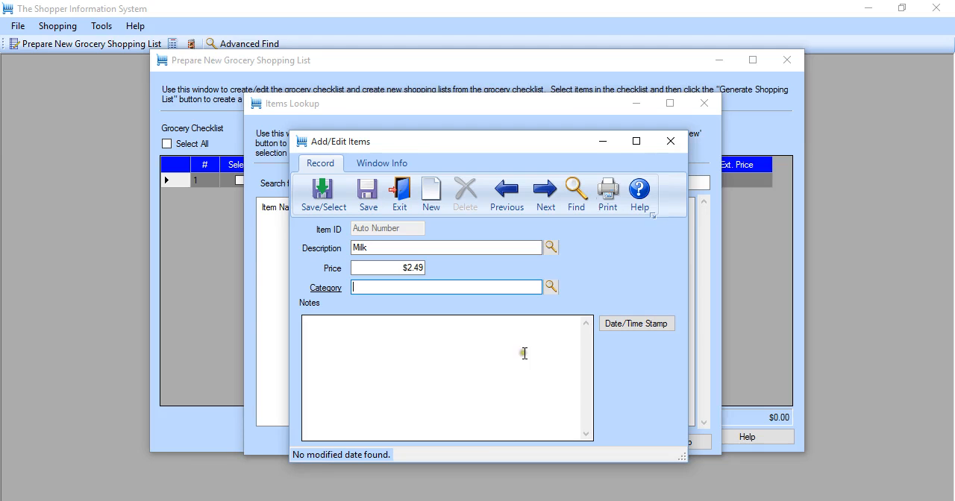
- Create a Dairy category with store location 1, assign it to the Milk item and save the item into the checklist
click(550, 289)
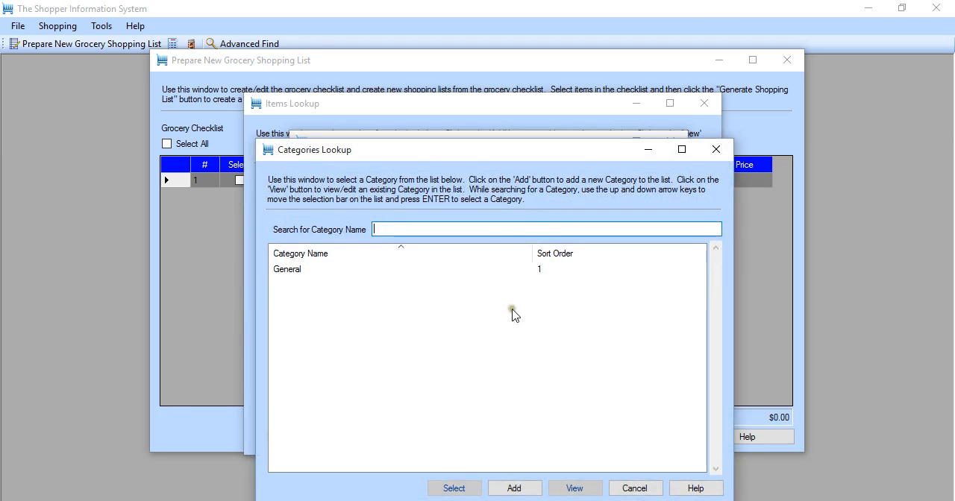
click(517, 489)
click(517, 488)
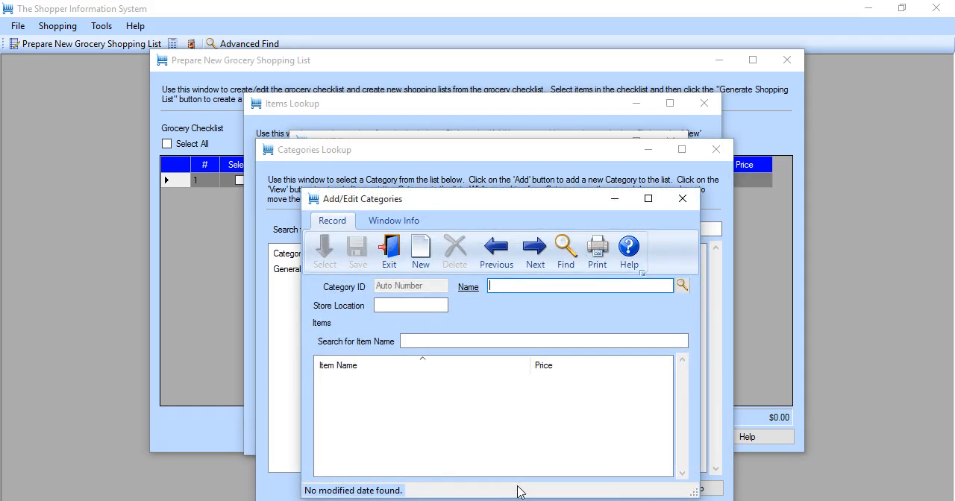
text(Dair)
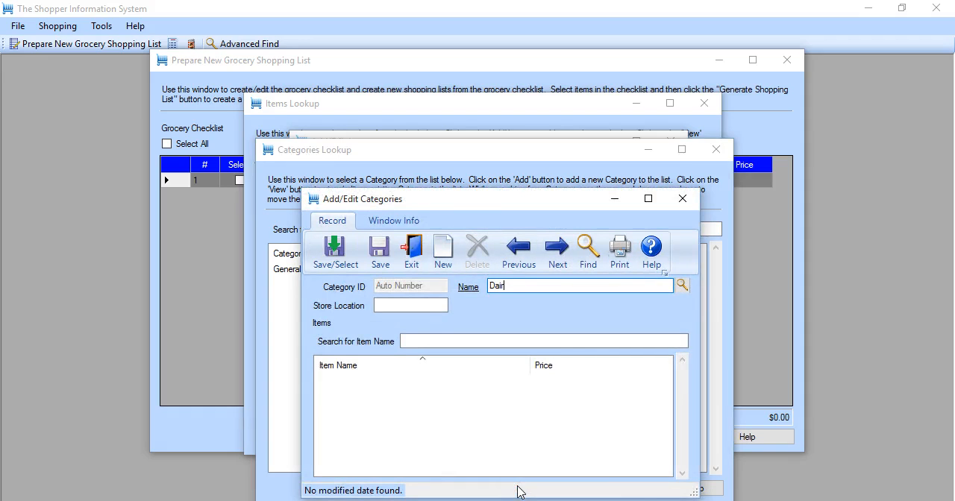
text(y)
key(Tab)
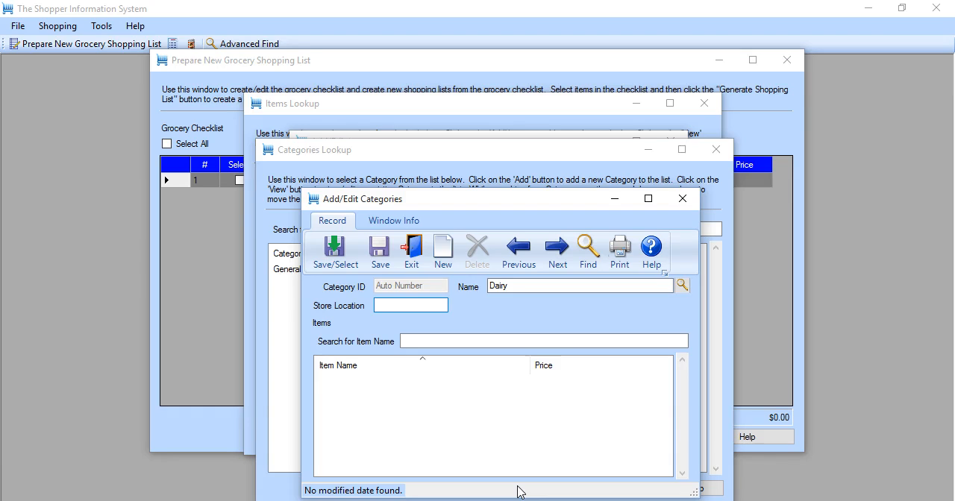
text(1)
click(330, 243)
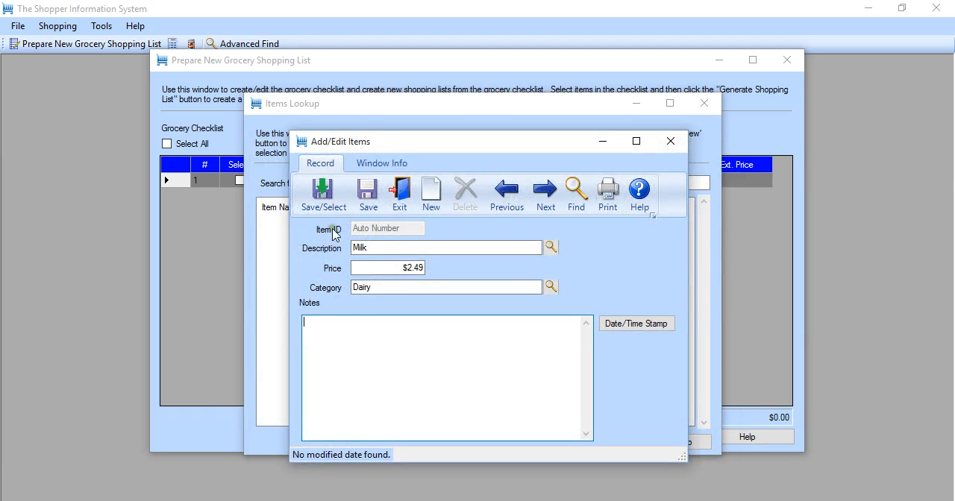
click(324, 191)
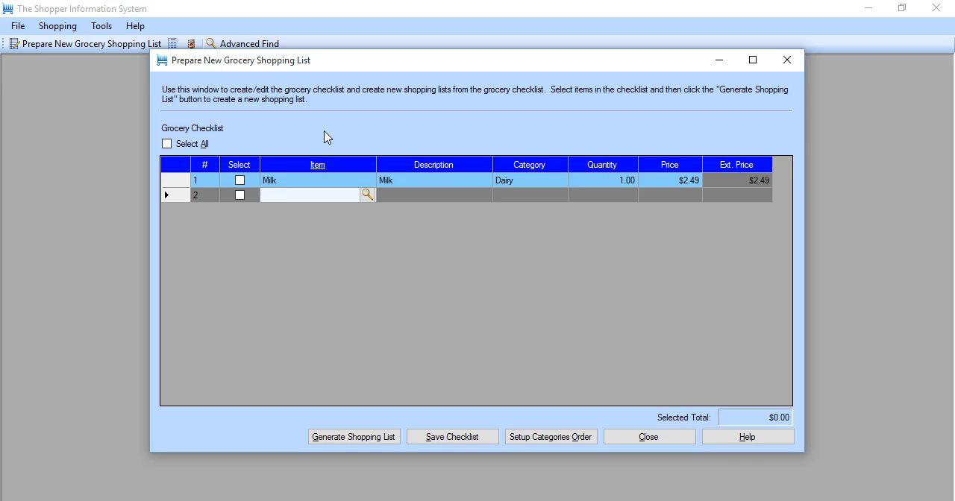
- Enter Sour Cream in the second checklist row and choose to add it as a new item
text(Spiur)
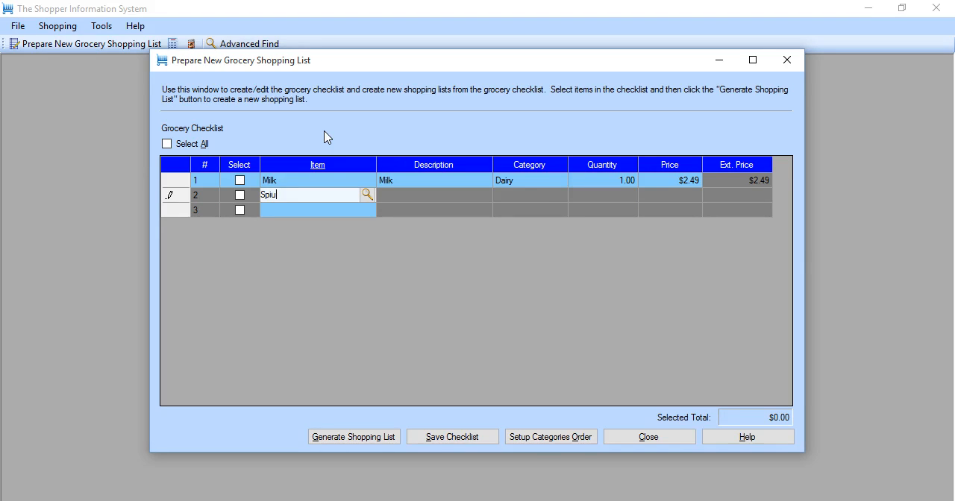
key(BackSpace)
key(BackSpace)
key(BackSpace)
text(our Cream)
key(Tab)
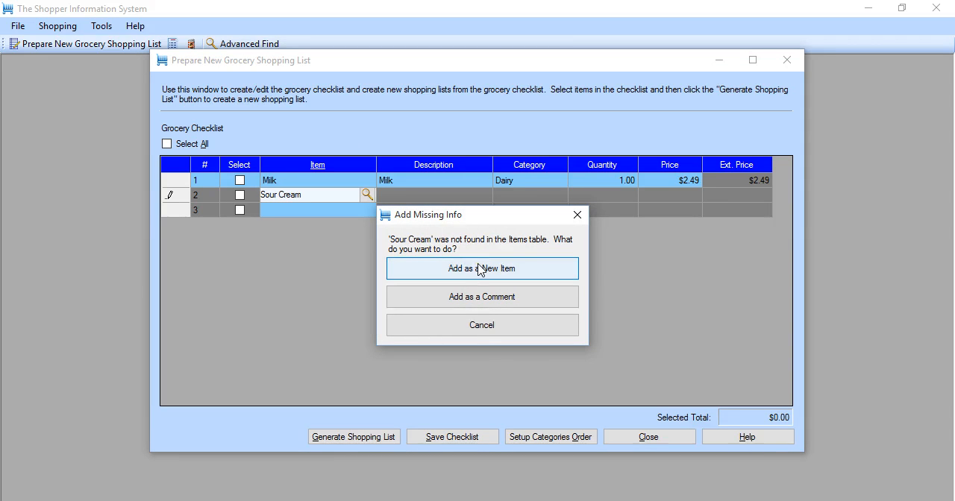
click(478, 268)
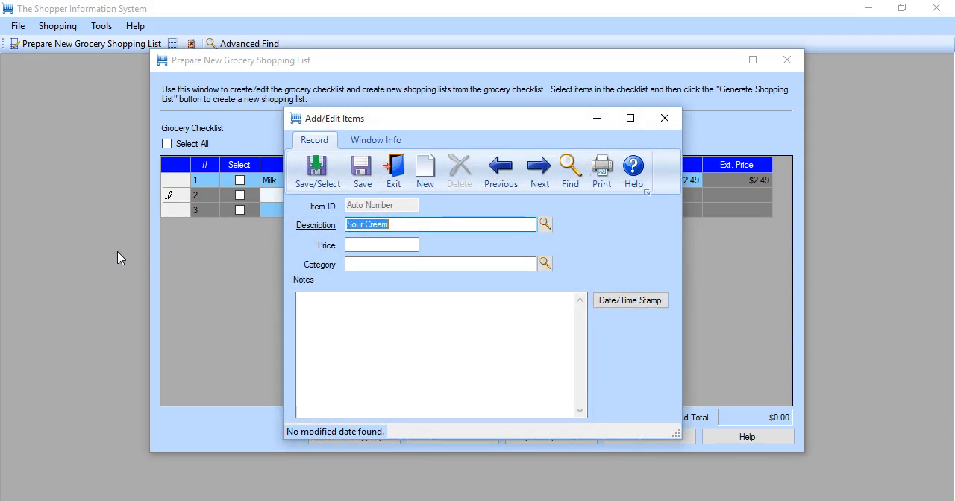
- Price the Sour Cream item at $1.49, assign it the Dairy category and save it into the checklist
key(Tab)
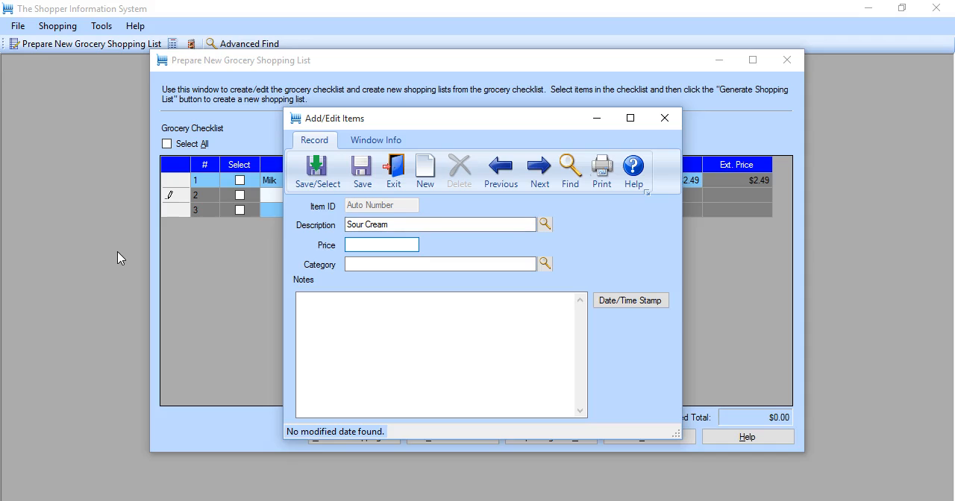
text($1)
text(.45)
key(Tab)
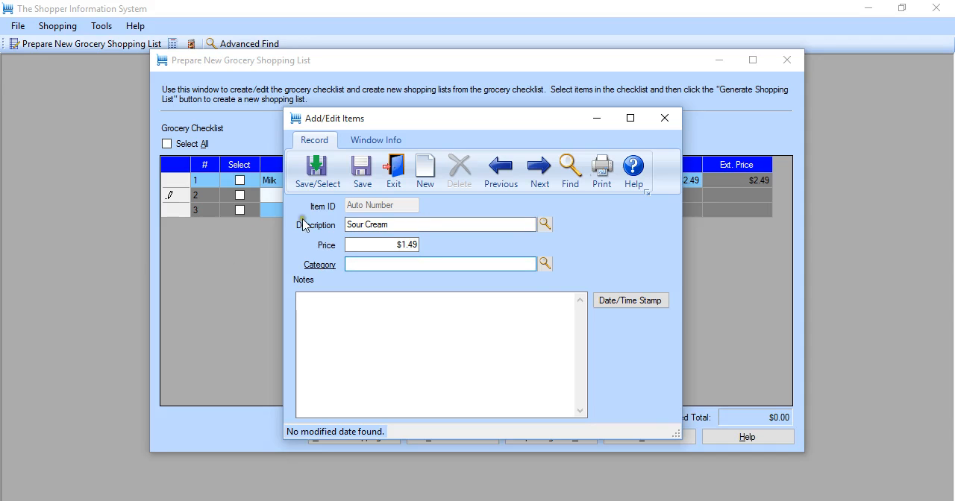
click(545, 265)
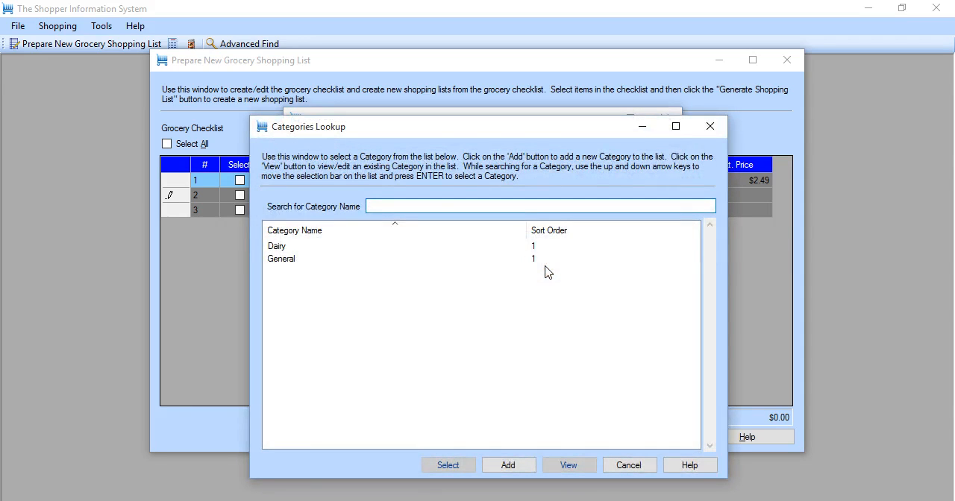
double_click(284, 250)
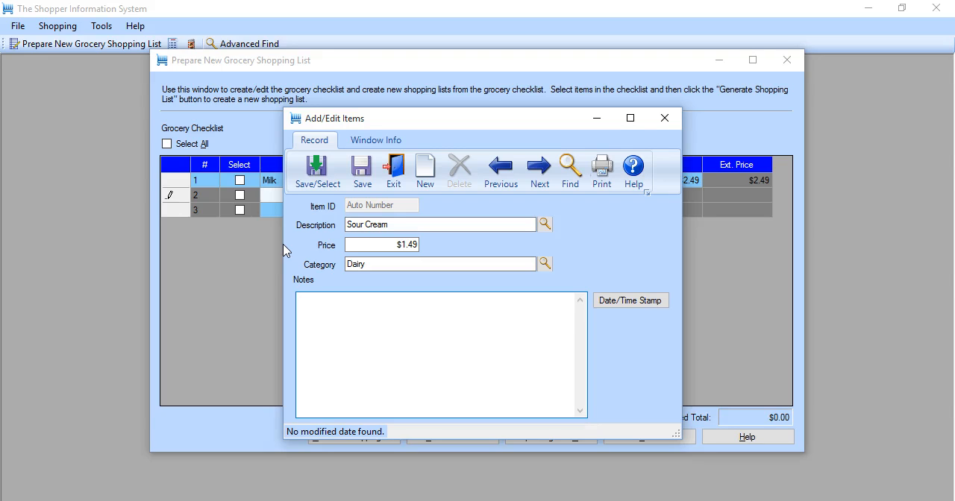
click(317, 172)
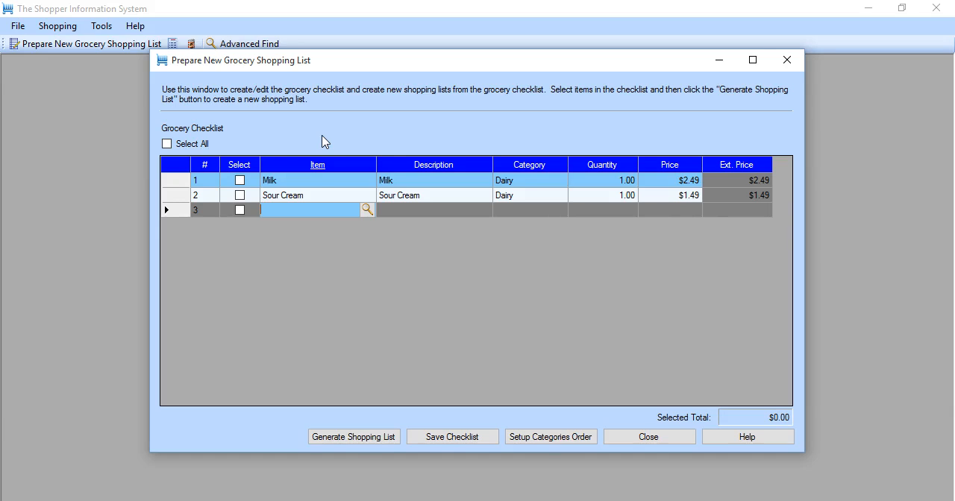
- Insert a row above Milk in the grocery checklist and add Refrigerator there as a comment
click(308, 179)
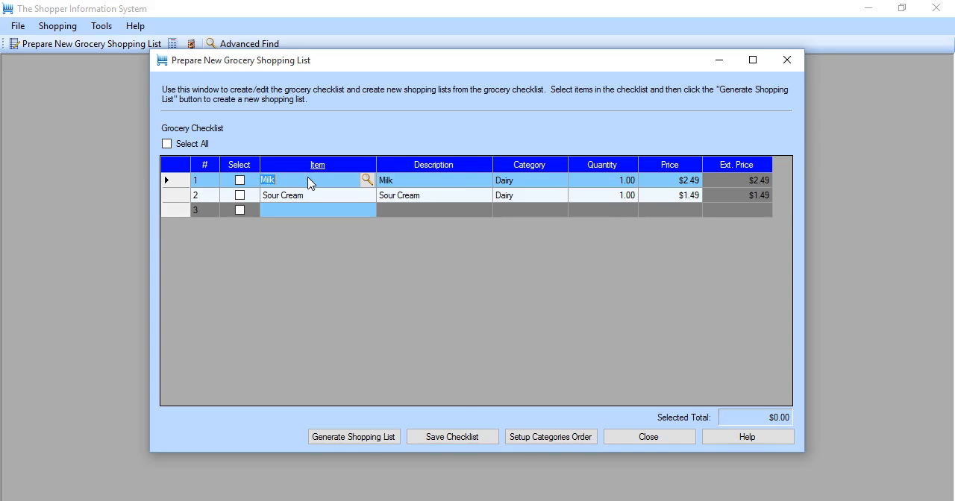
right_click(310, 183)
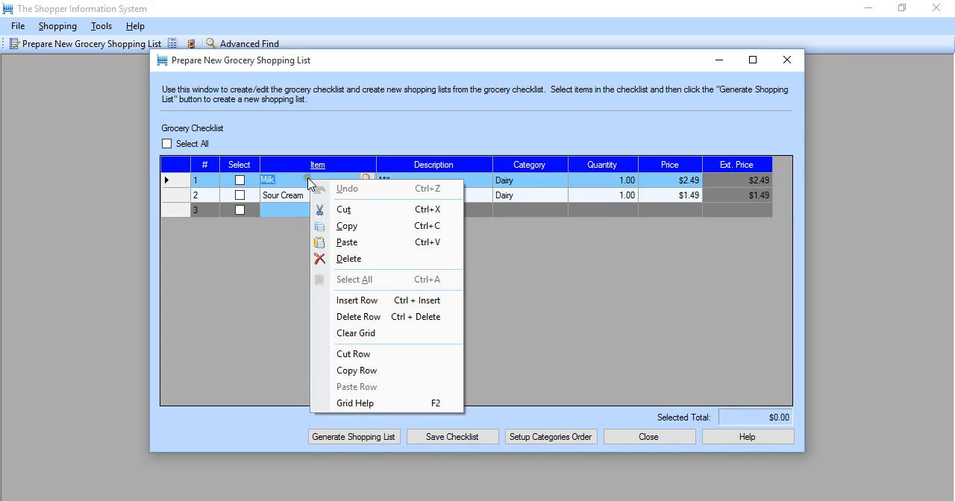
click(365, 300)
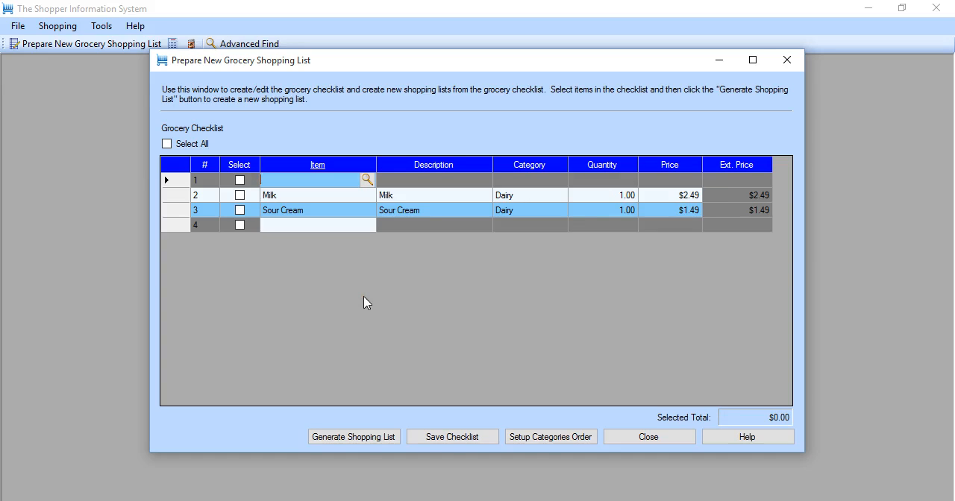
text(Refrigerator)
key(Return)
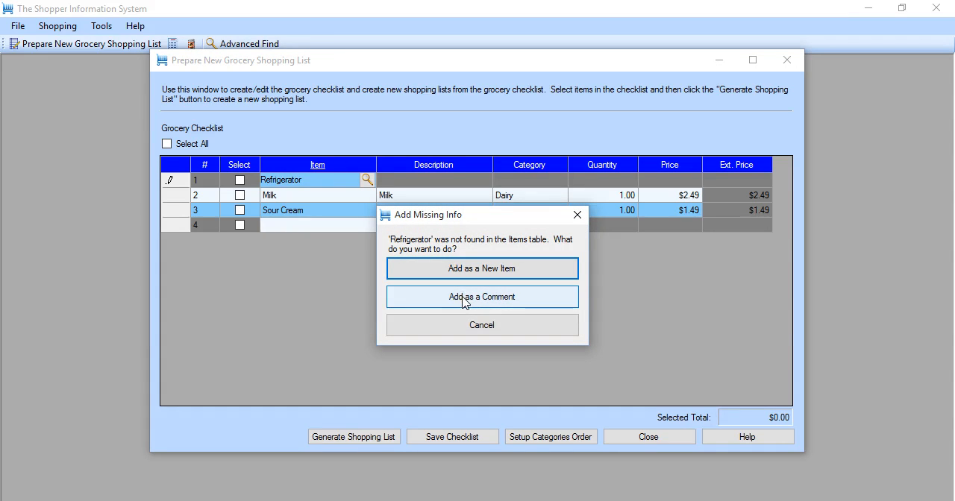
click(464, 299)
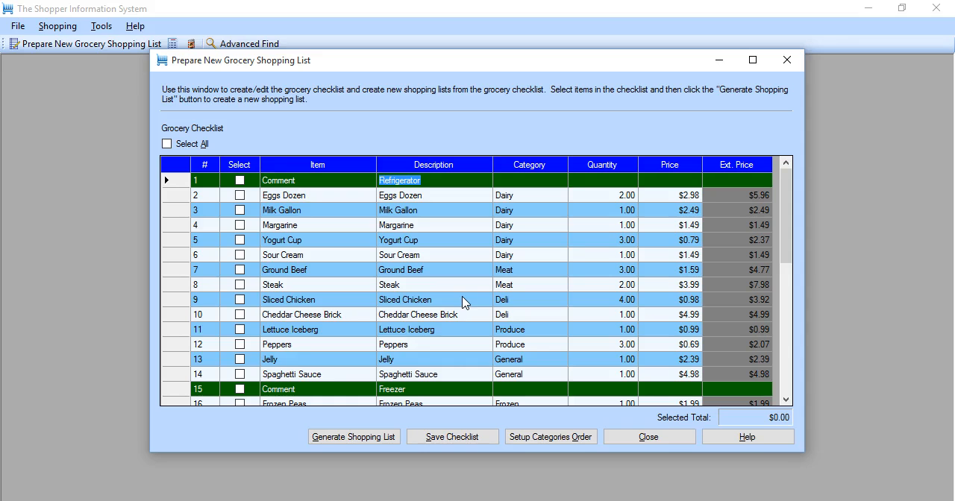
- Look through the whole grocery checklist down to its last row and return to the first row
key(Page_Down)
key(Page_Down)
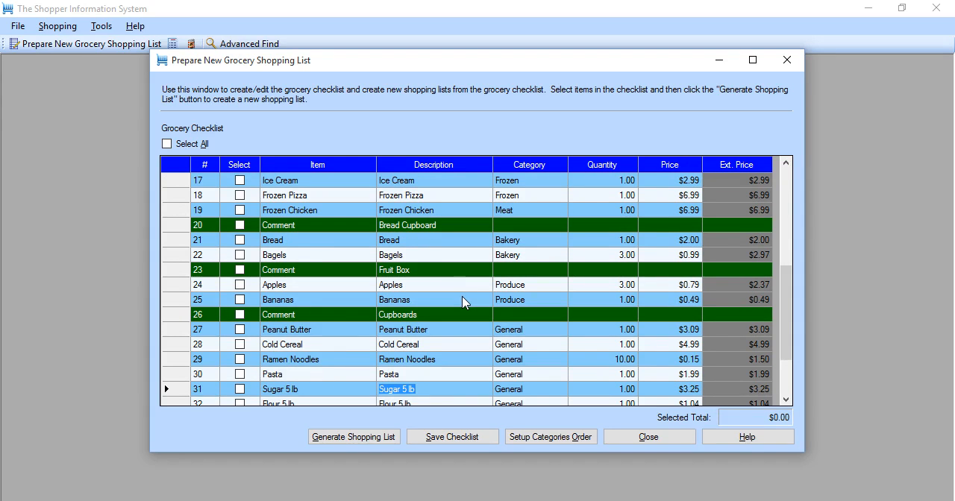
key(Page_Down)
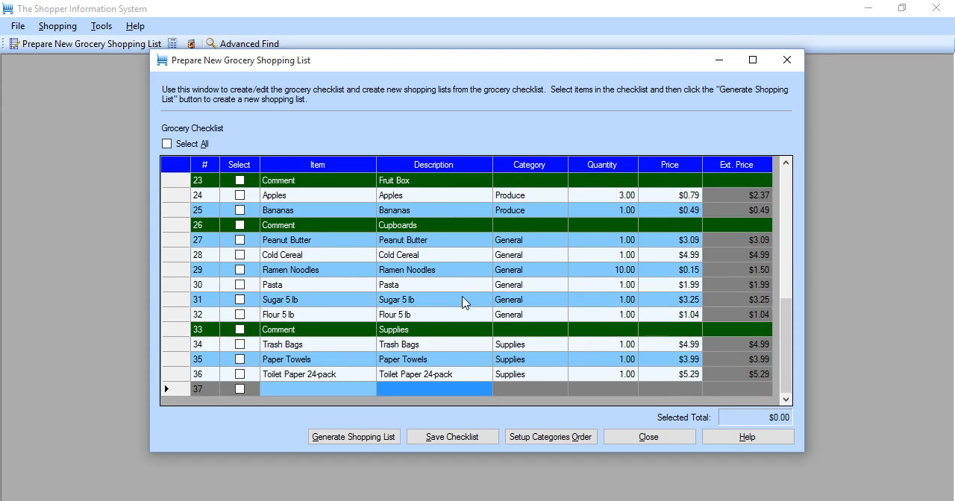
key(Page_Up)
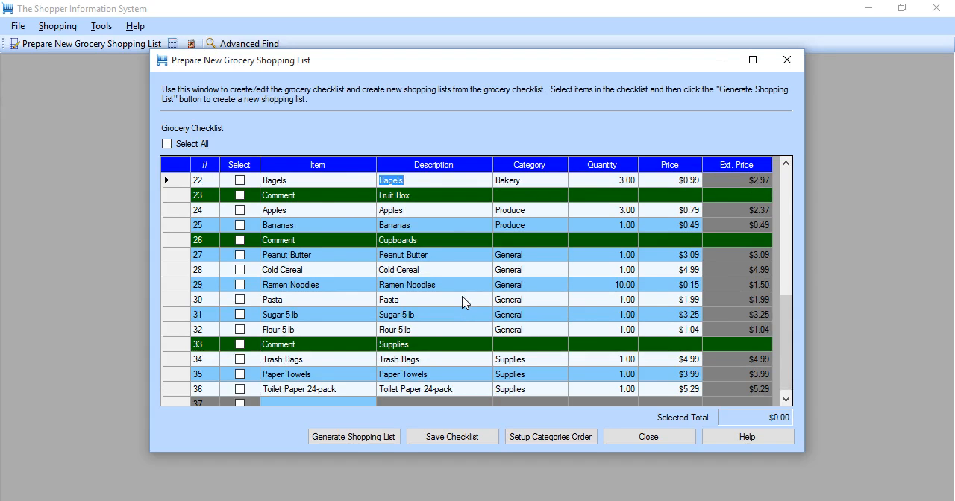
key(Page_Up)
key(Page_Up)
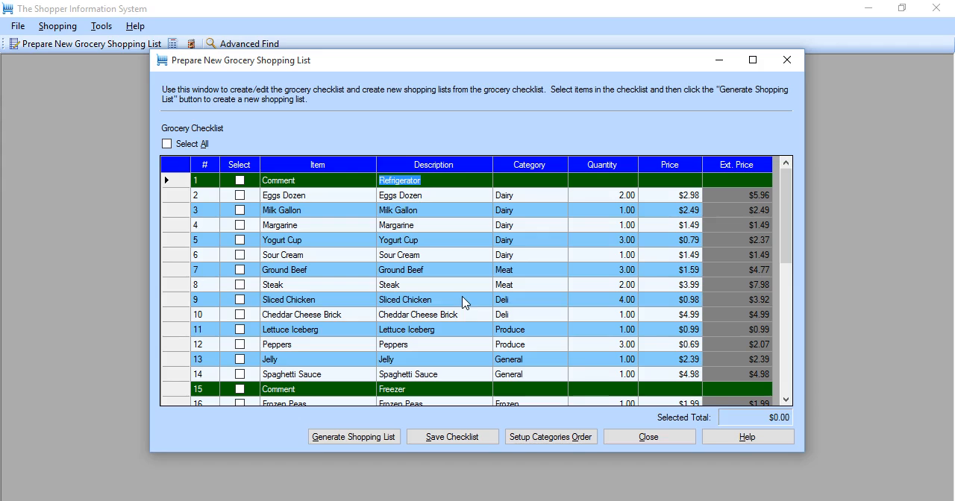
- Copy the Ground Beef row and paste it above the Cheddar Cheese Brick row
right_click(179, 276)
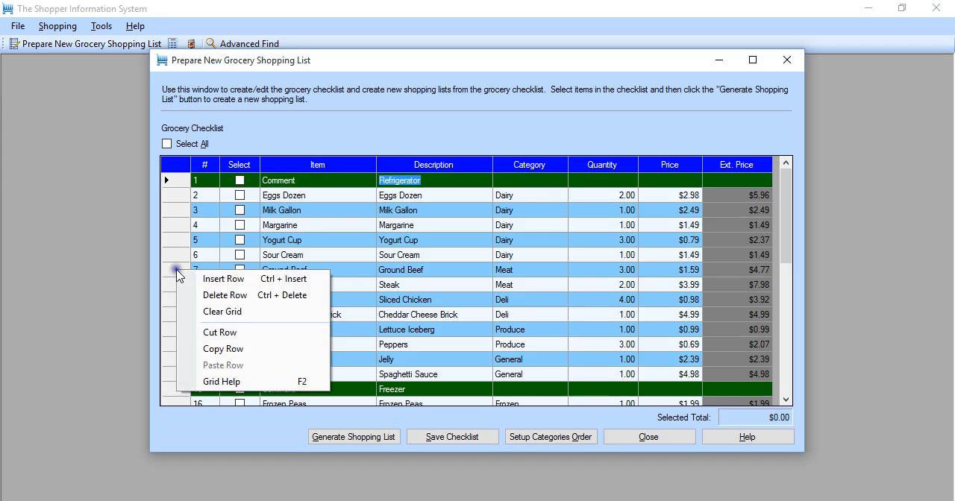
click(216, 349)
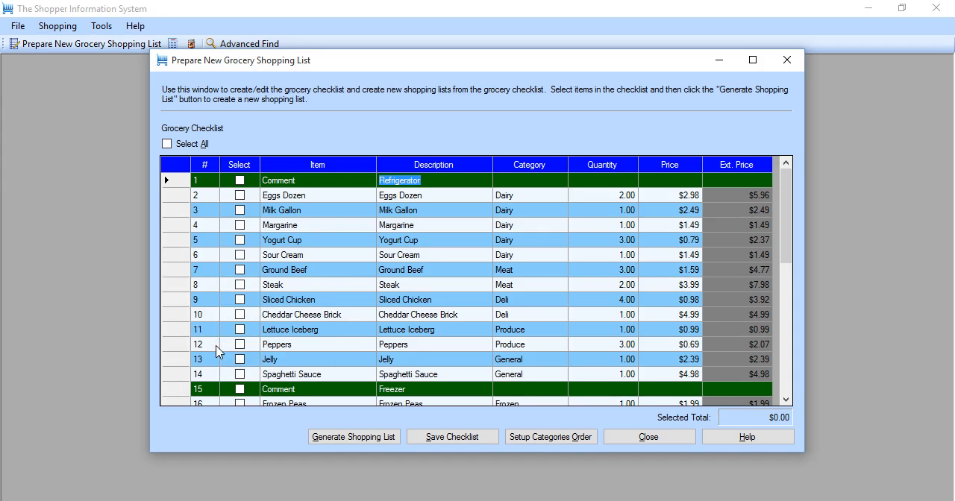
right_click(179, 317)
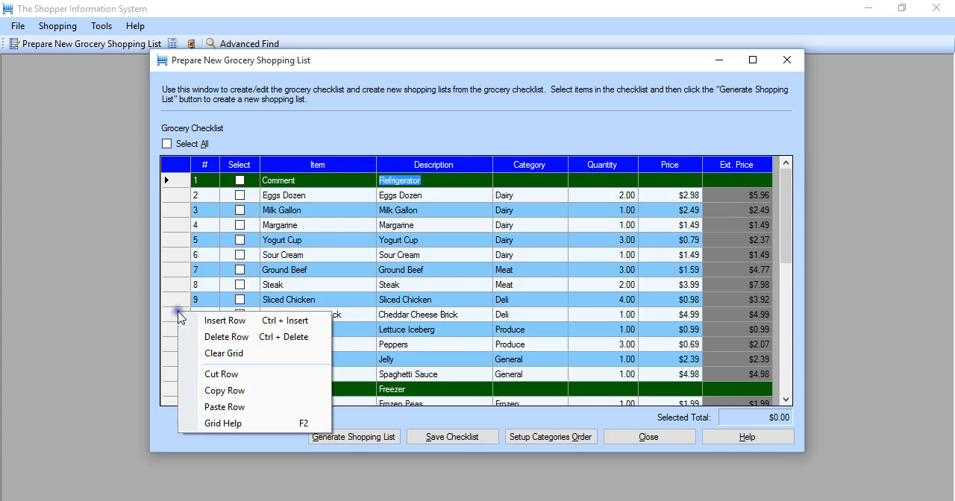
click(221, 407)
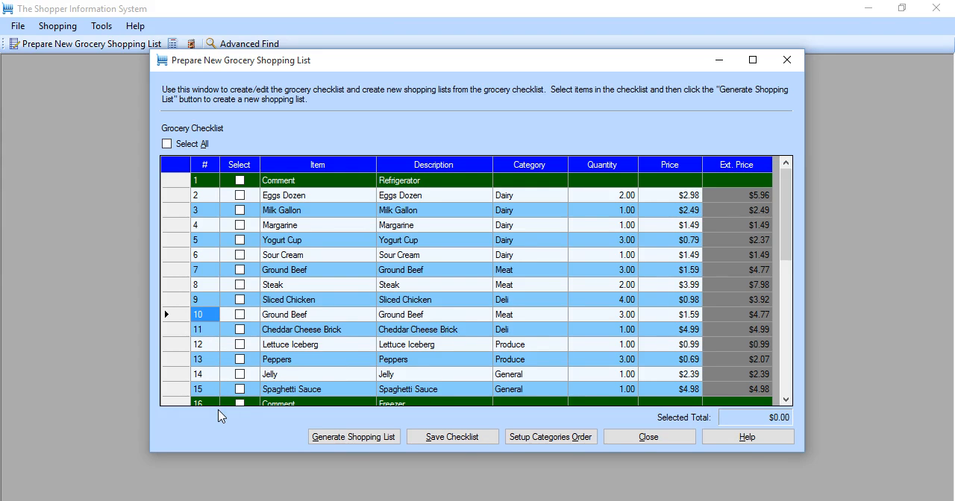
- Delete the duplicate Ground Beef row above Cheddar Cheese Brick from the grocery checklist
right_click(174, 317)
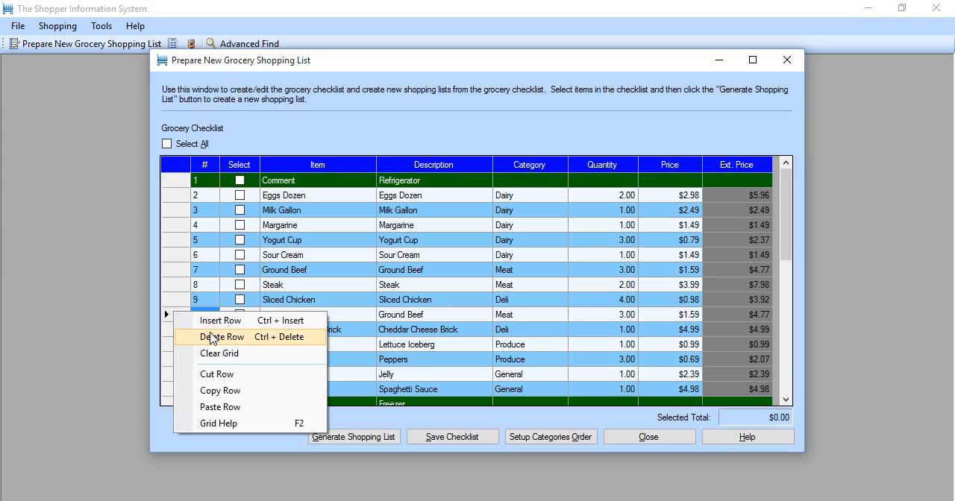
click(221, 338)
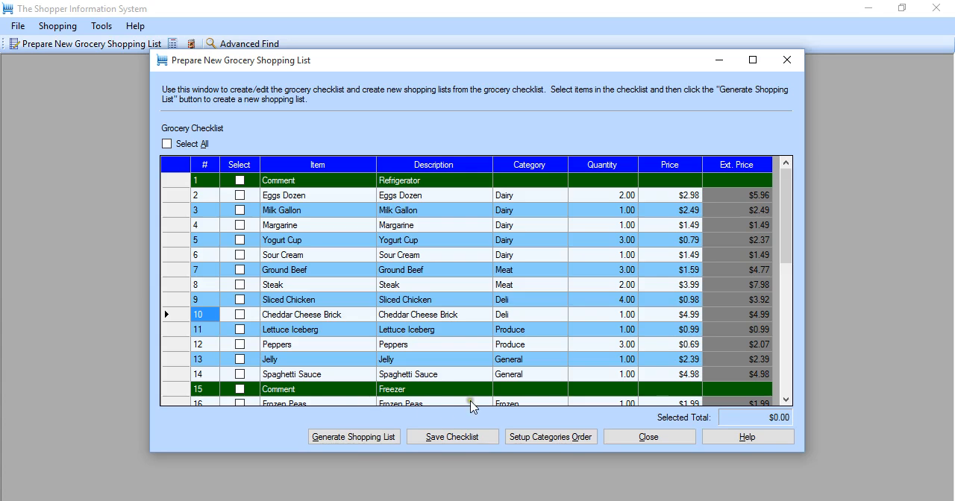
- Open the category sort order and move Produce to store location 1 and Deli to store location 2
click(547, 437)
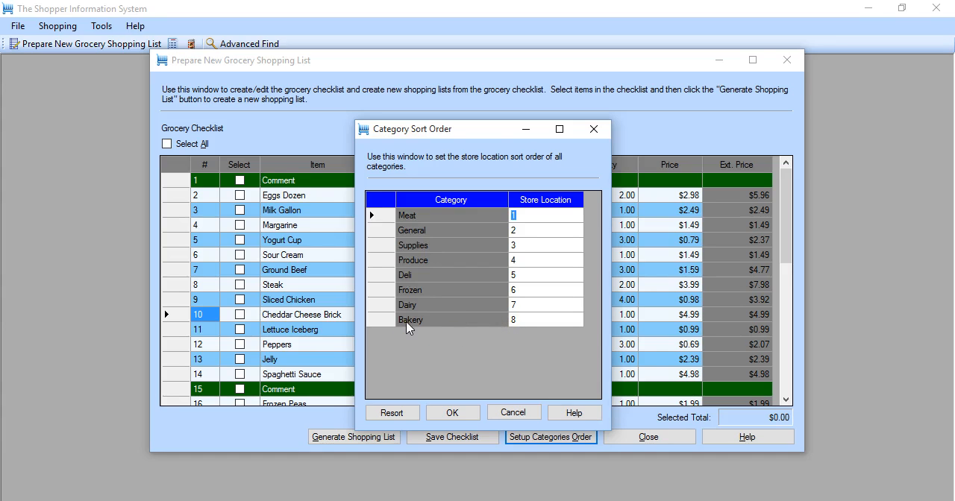
click(384, 263)
drag(383, 263, 383, 216)
click(381, 275)
drag(382, 276, 381, 230)
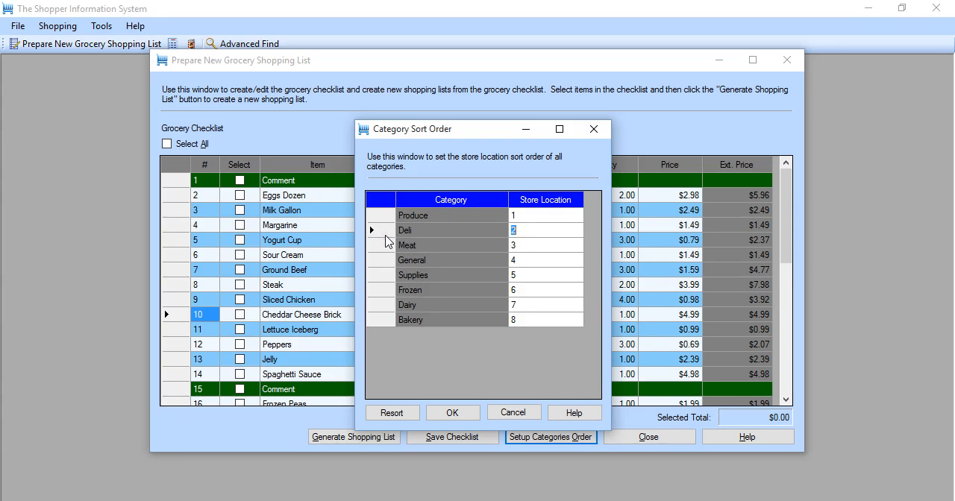
- Move Dairy to store location 4 and Frozen to store location 5, and accept the category order
click(384, 257)
click(383, 290)
click(383, 303)
click(382, 306)
drag(383, 306, 381, 257)
drag(385, 311, 382, 279)
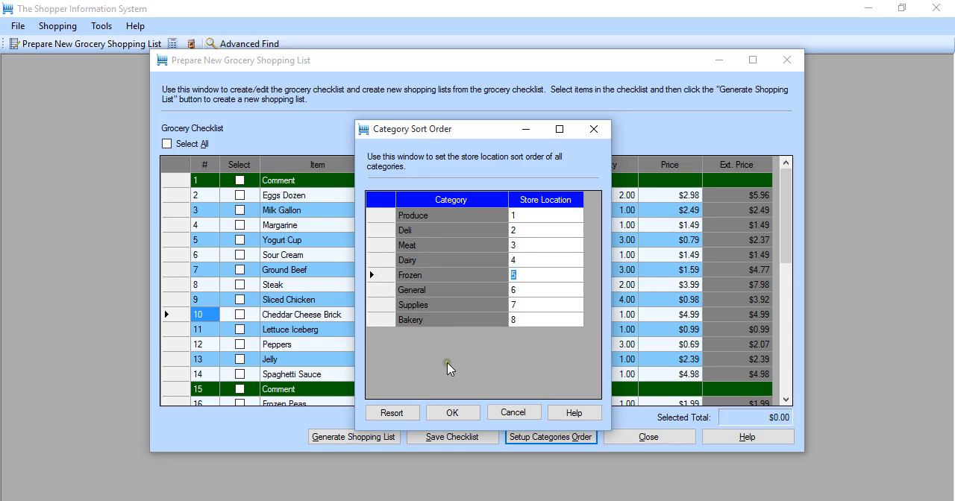
click(452, 413)
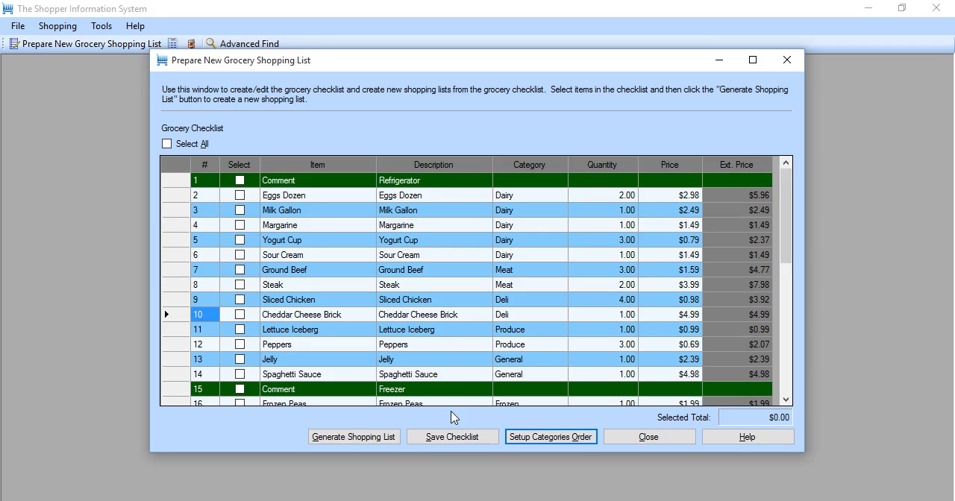
- Sort the checklist by extended price in ascending and descending order, and return it to row-number order
click(730, 165)
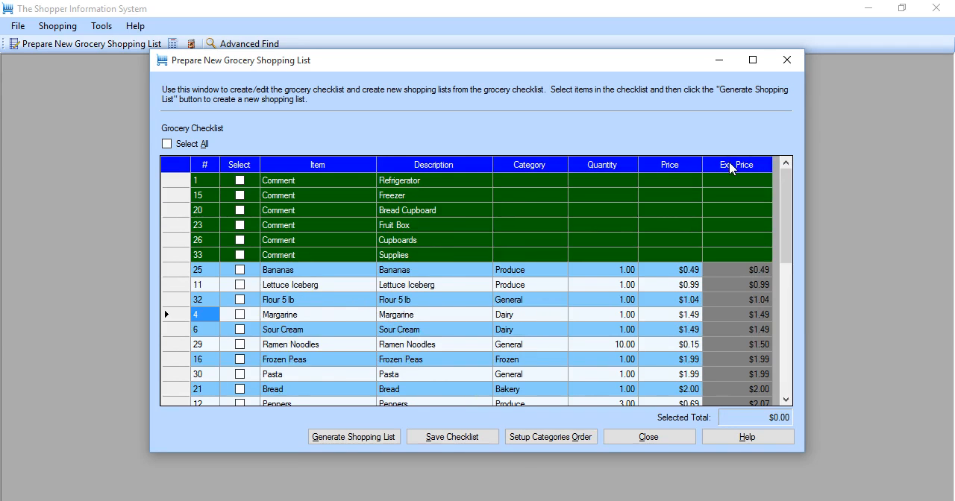
click(730, 166)
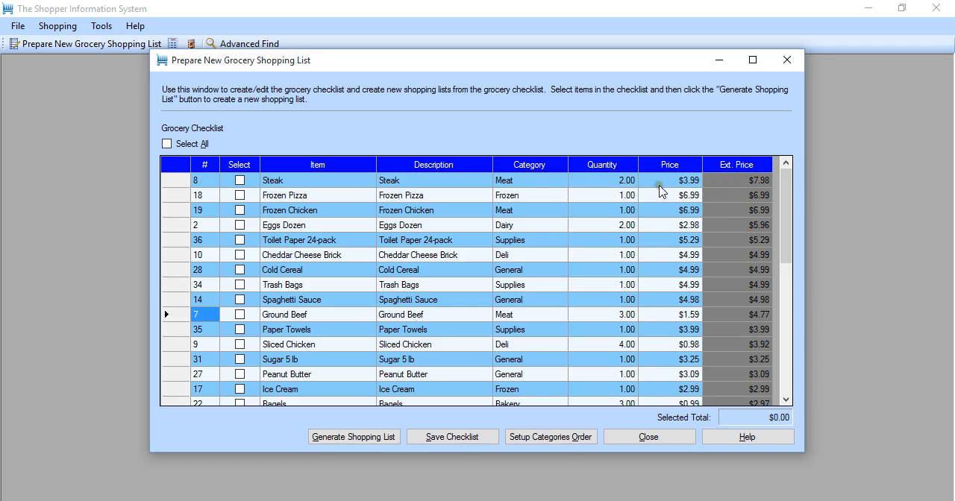
click(205, 169)
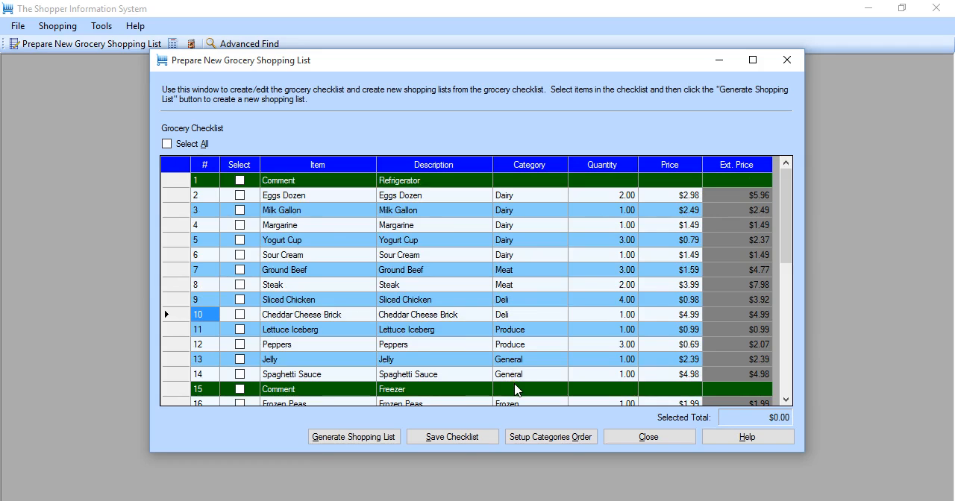
- Save the checklist and try to generate a shopping list with no rows selected
click(441, 439)
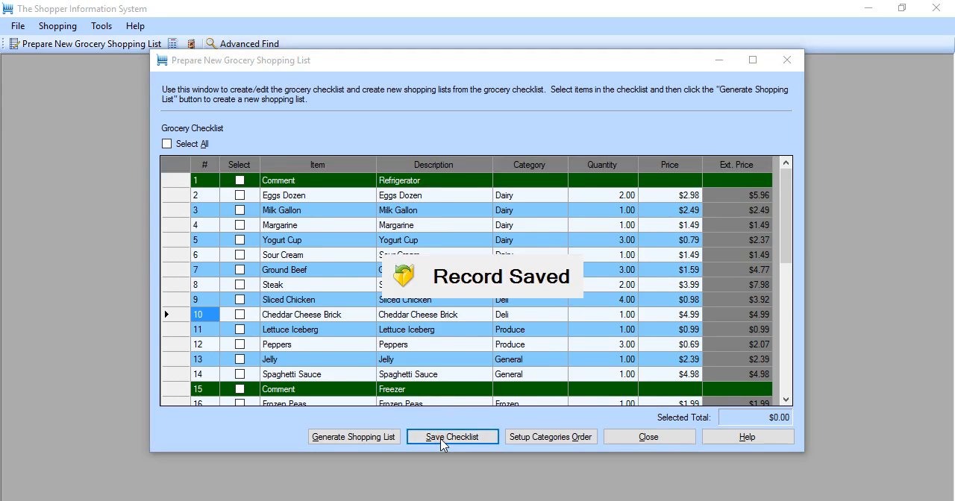
click(357, 440)
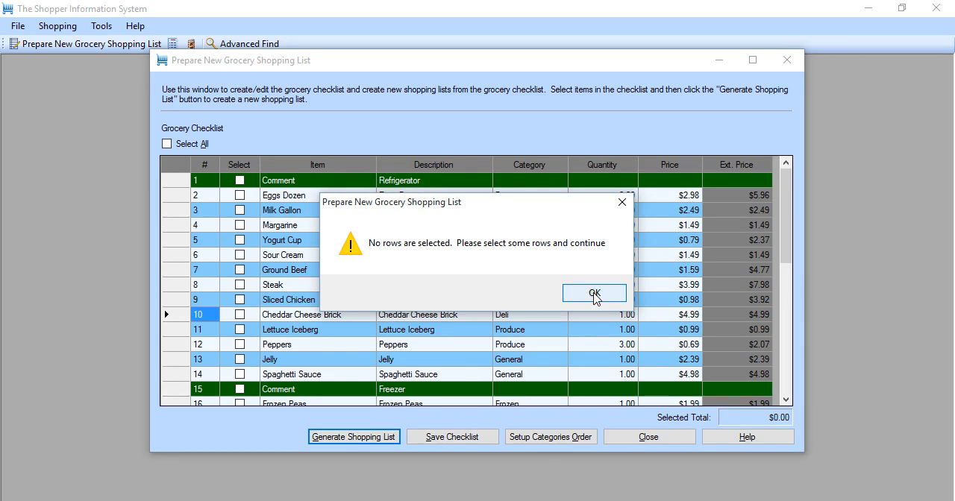
click(595, 294)
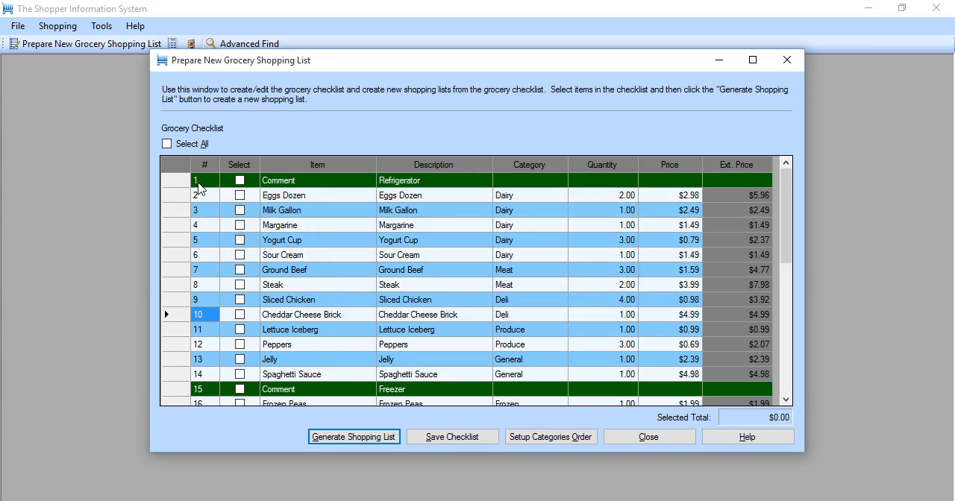
- Generate a shopping list from all checklist items and save it with the description Store Run
click(167, 144)
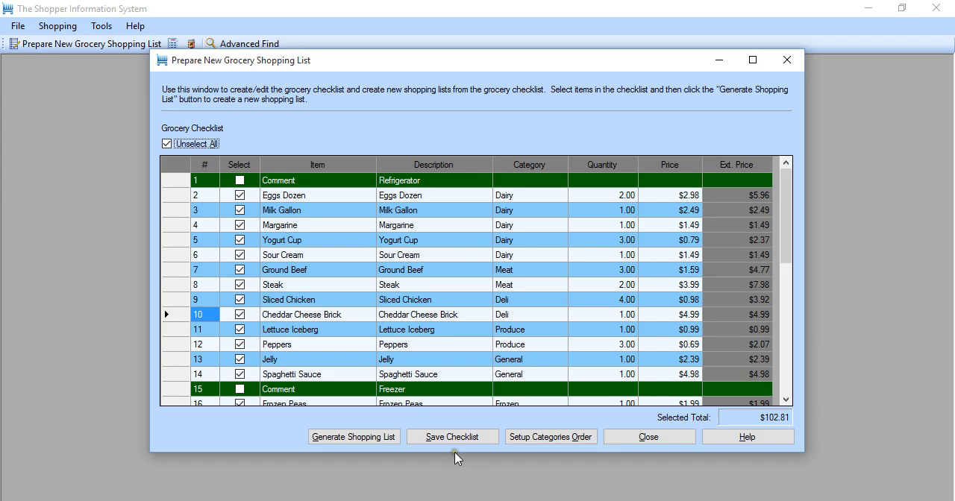
click(365, 437)
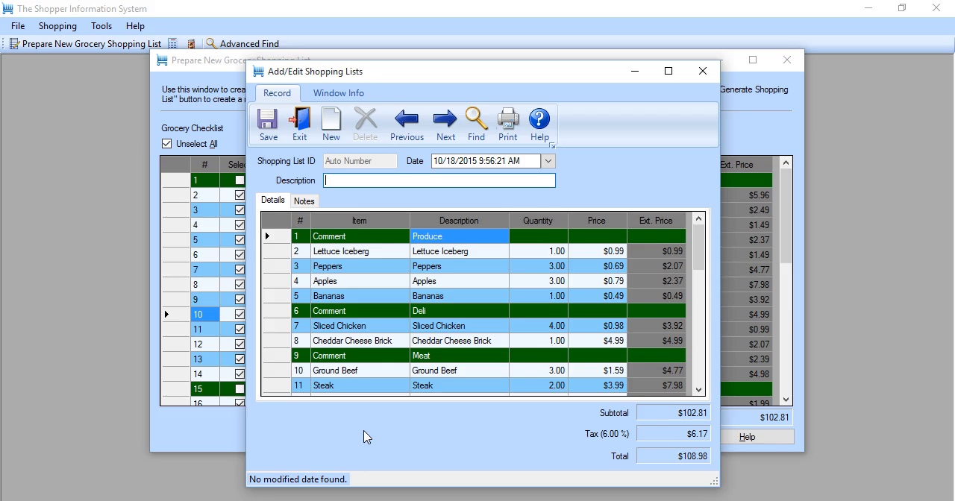
text(Store Run)
click(267, 123)
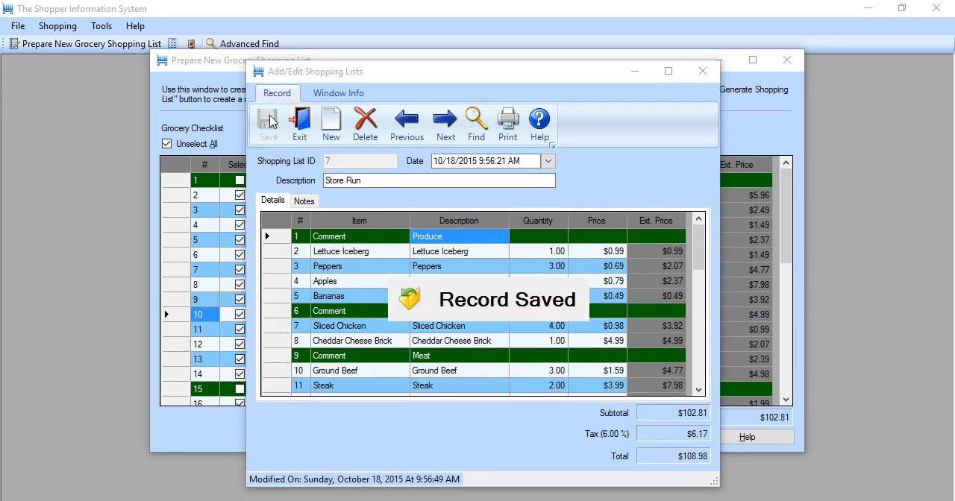
- Output the Store Run shopping list report to the screen, review it down to the totals, and close the list and checklist windows
click(507, 125)
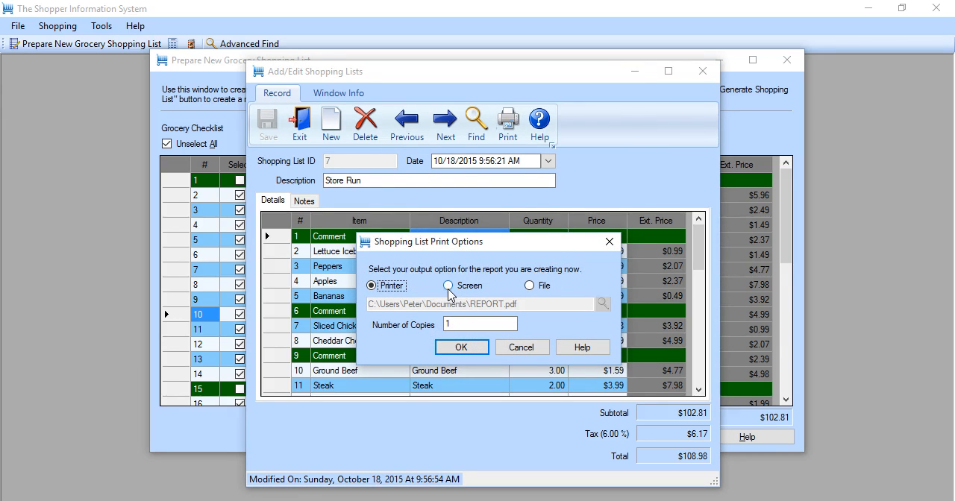
click(449, 288)
click(471, 348)
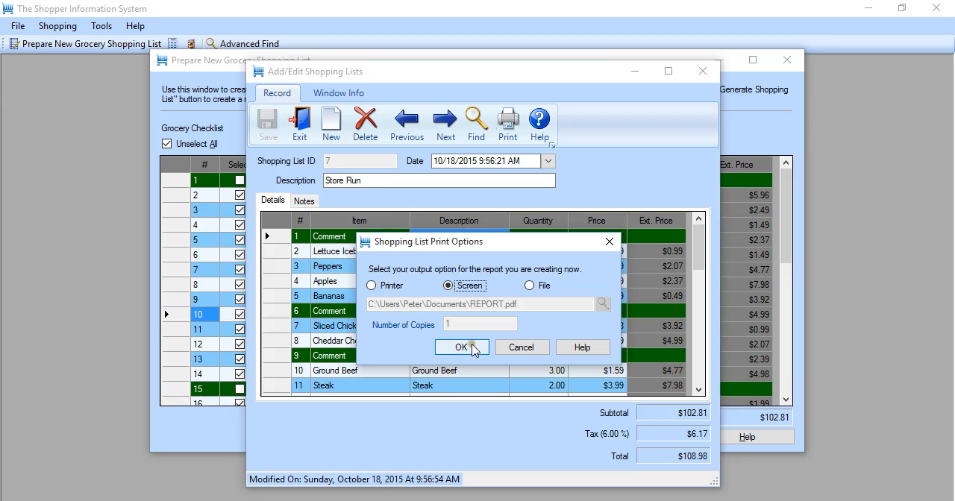
click(472, 348)
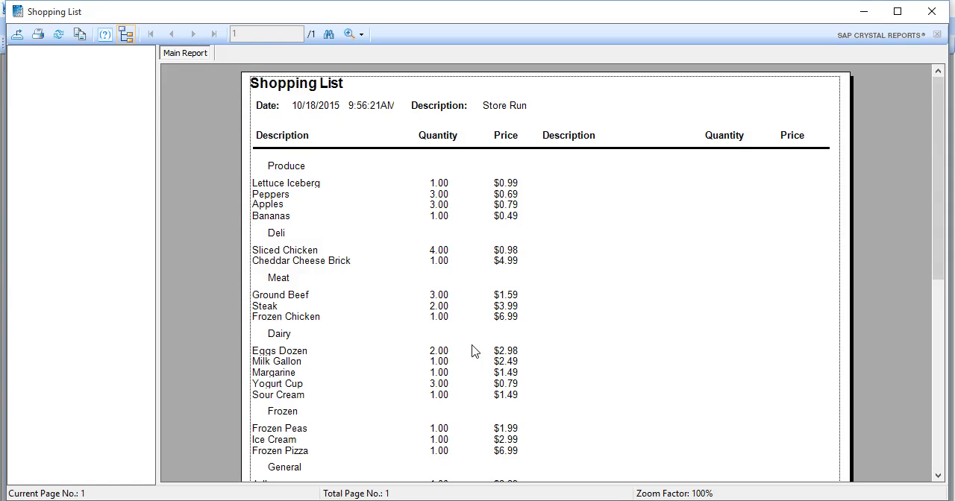
scroll(475, 352, down, 5)
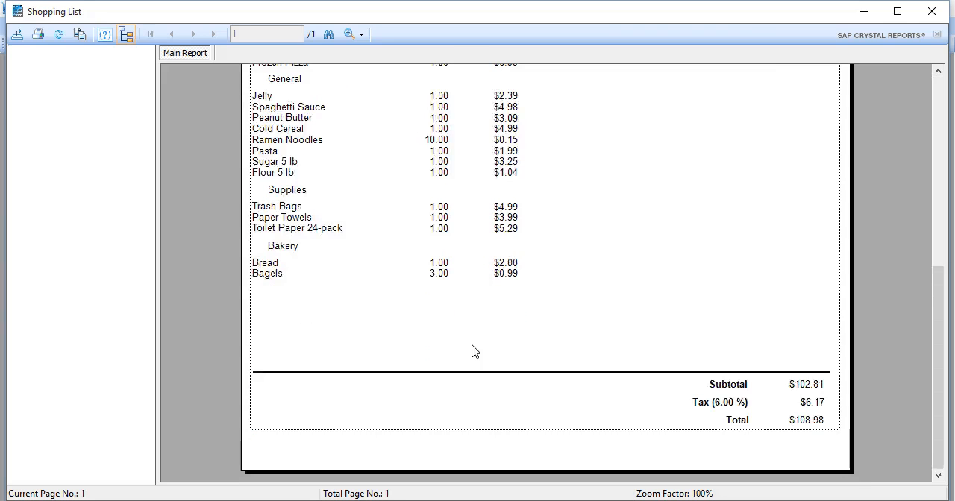
scroll(475, 352, up, 5)
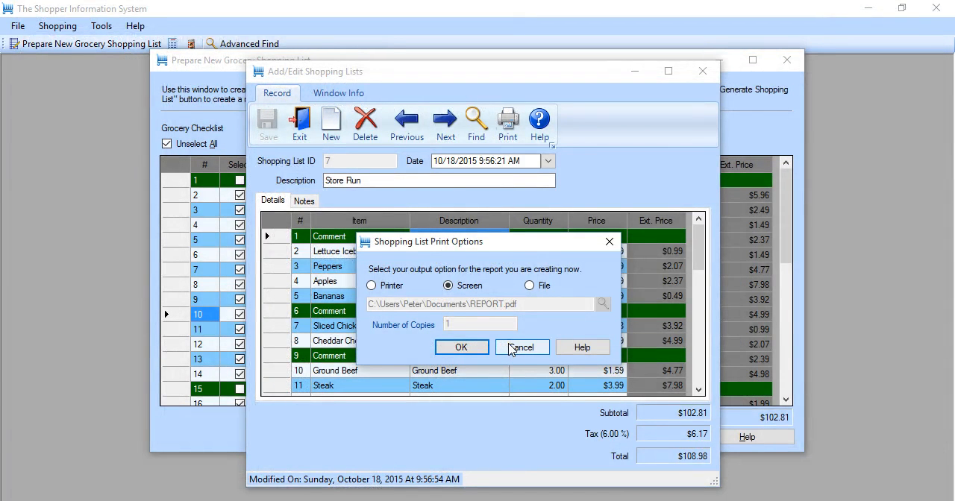
click(512, 349)
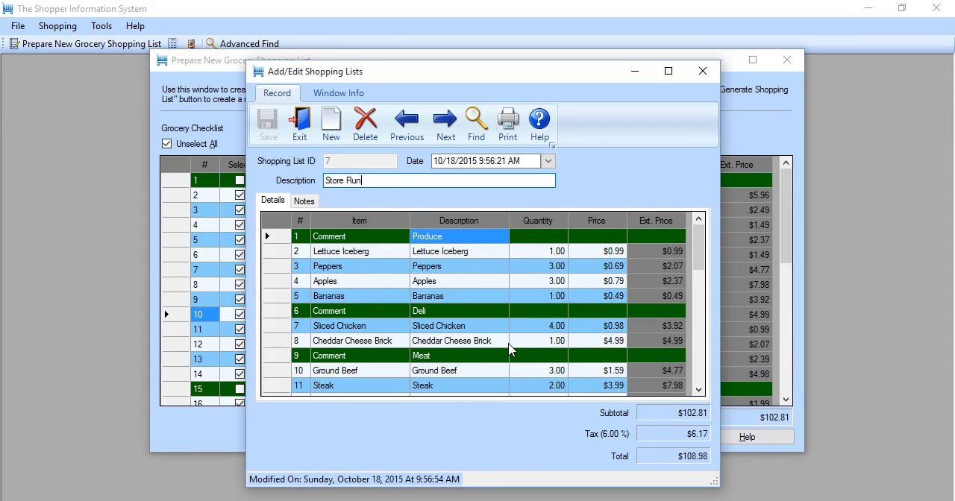
key(Escape)
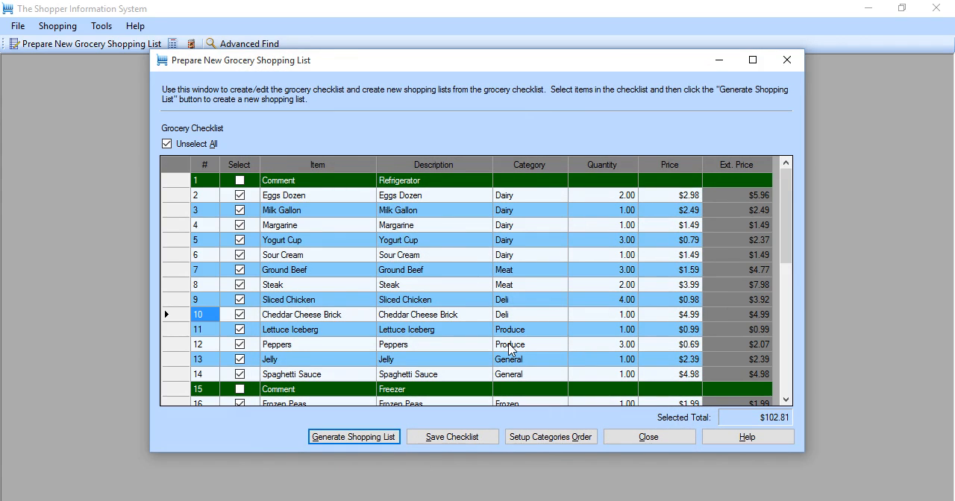
key(Escape)
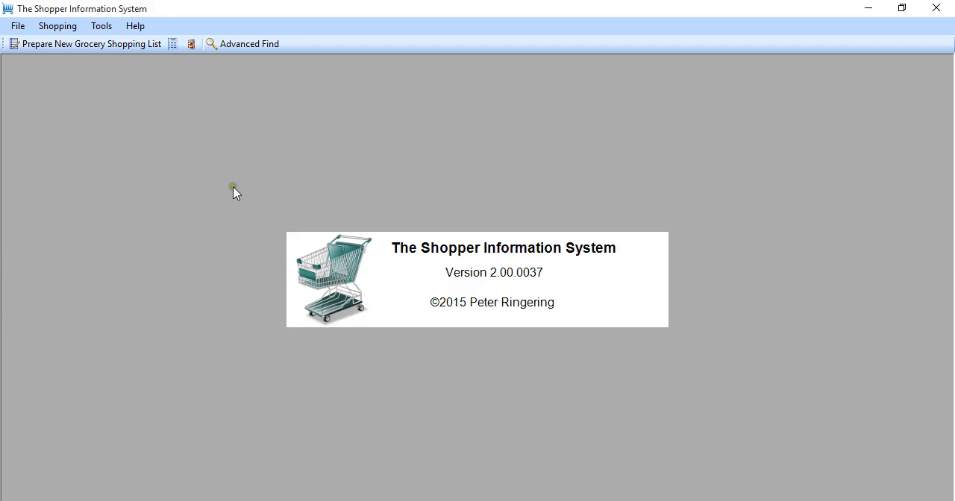
- View the blank shopping list form, browse back and forth through the item records around Milk Gallon, and close the forms
click(174, 44)
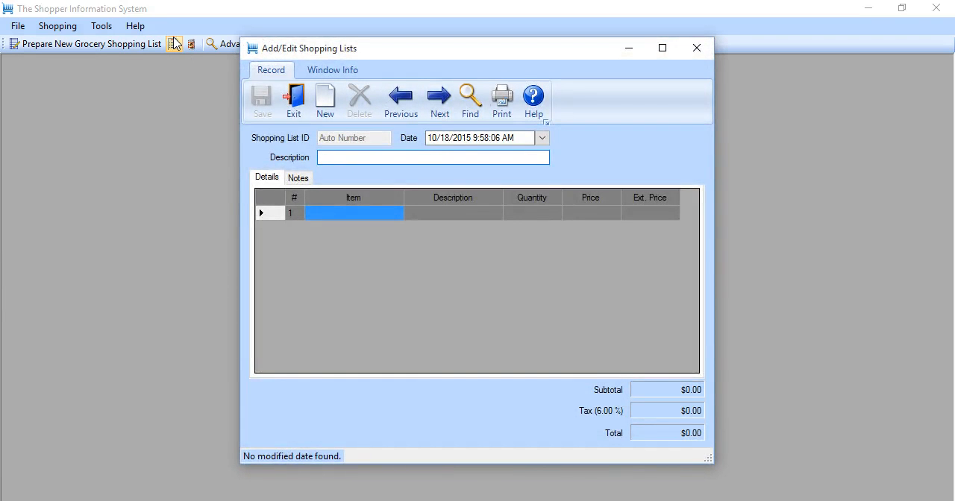
key(Escape)
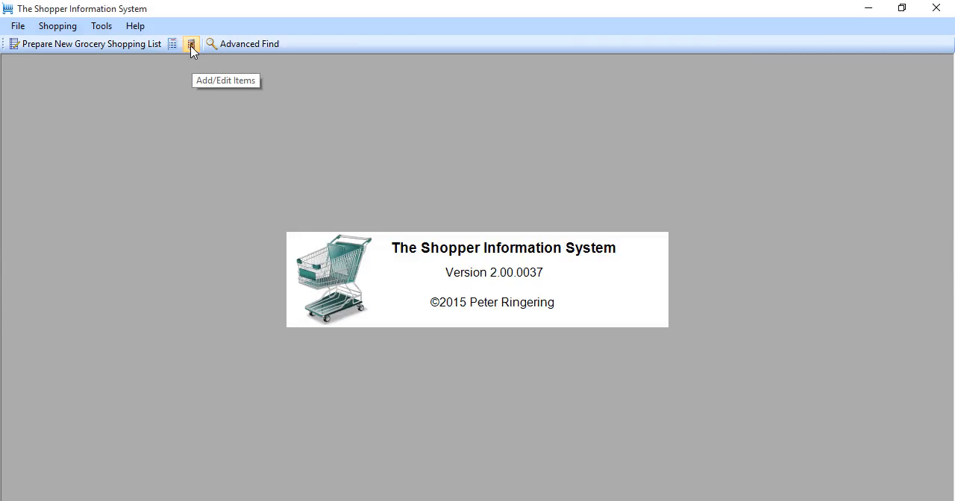
click(191, 46)
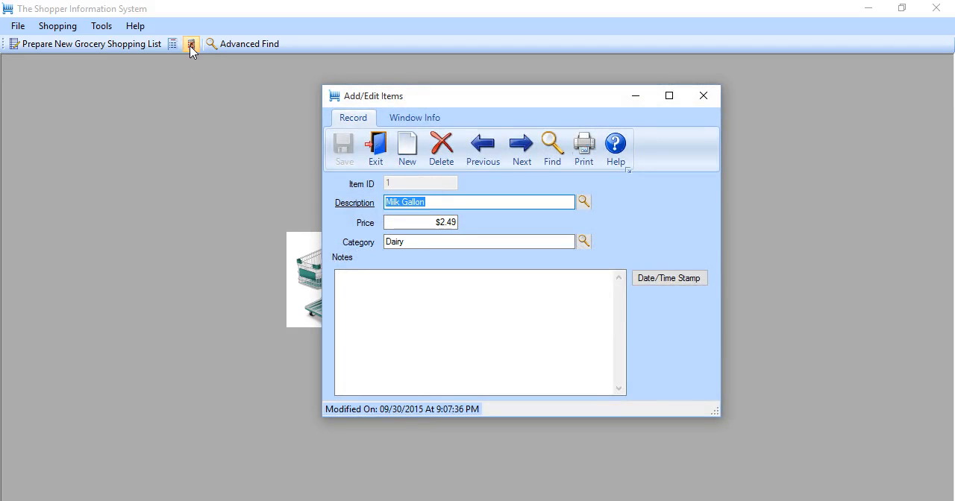
key(Page_Up)
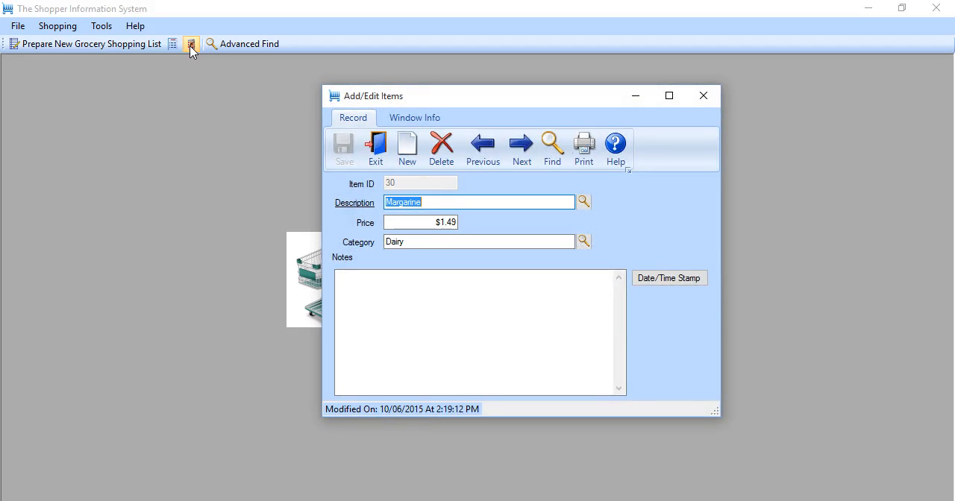
key(Page_Down)
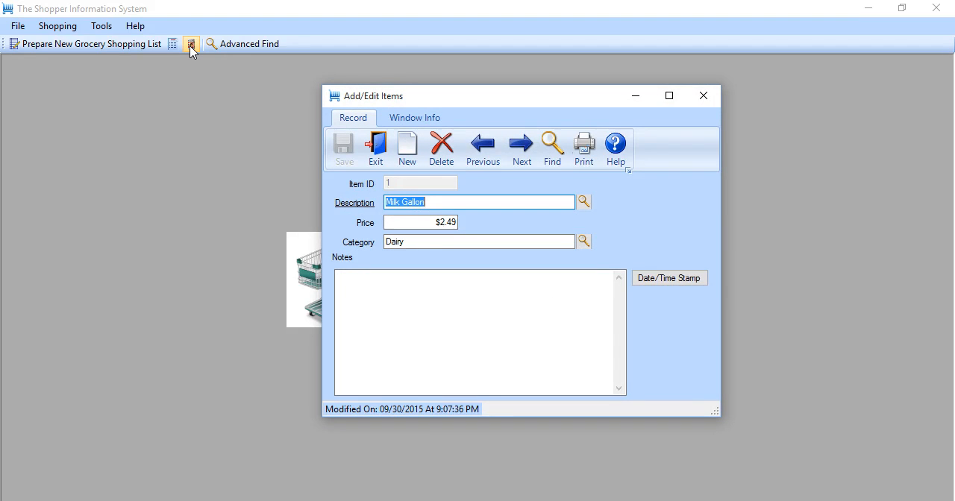
key(Page_Down)
key(Page_Down)
key(Escape)
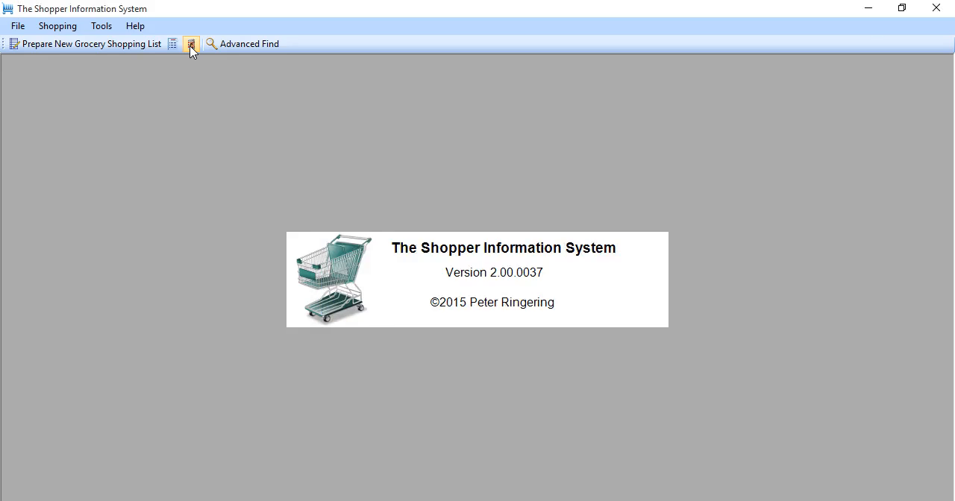